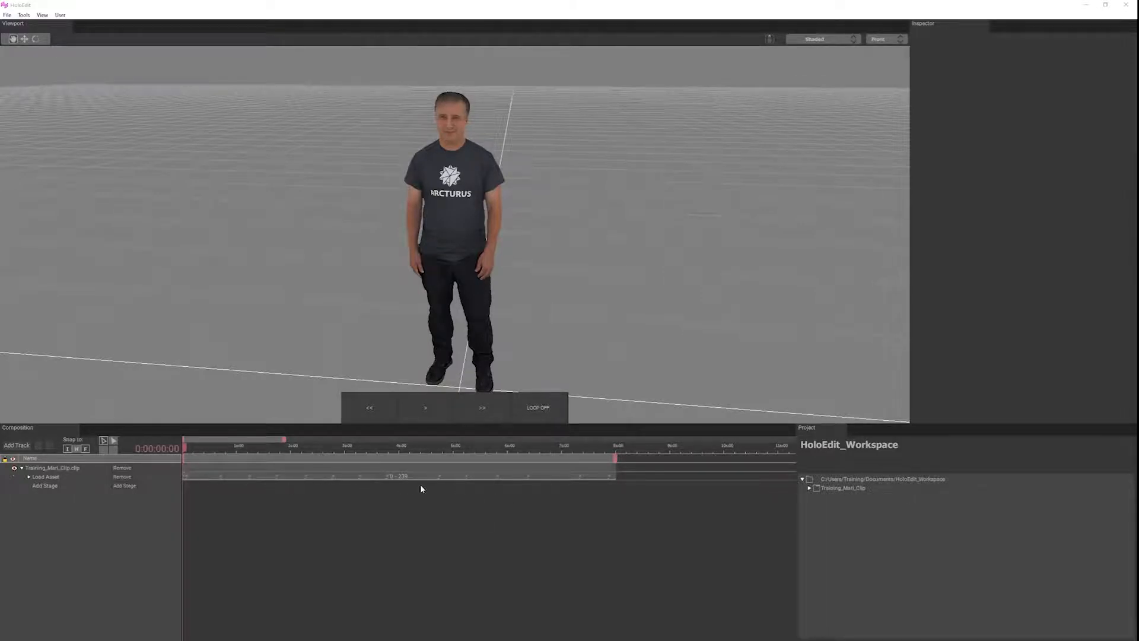
Step: Add a Workflows output sequence for Mari with the filename Mari_Sourcefiles to the final composition export
left_click(7, 15)
left_click(33, 65)
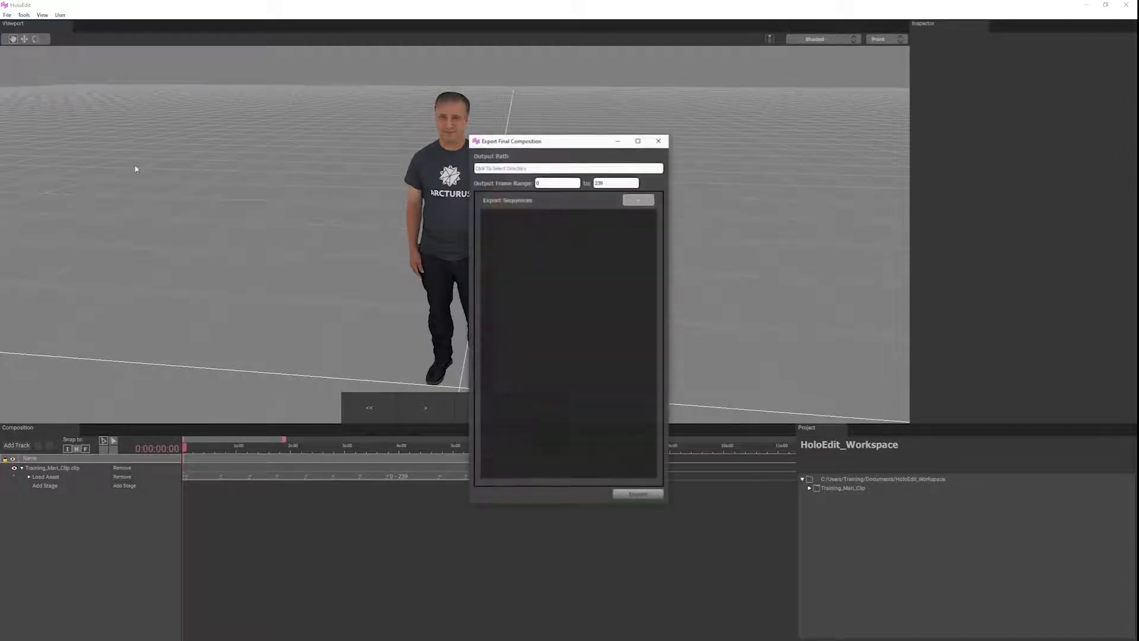
left_click(636, 200)
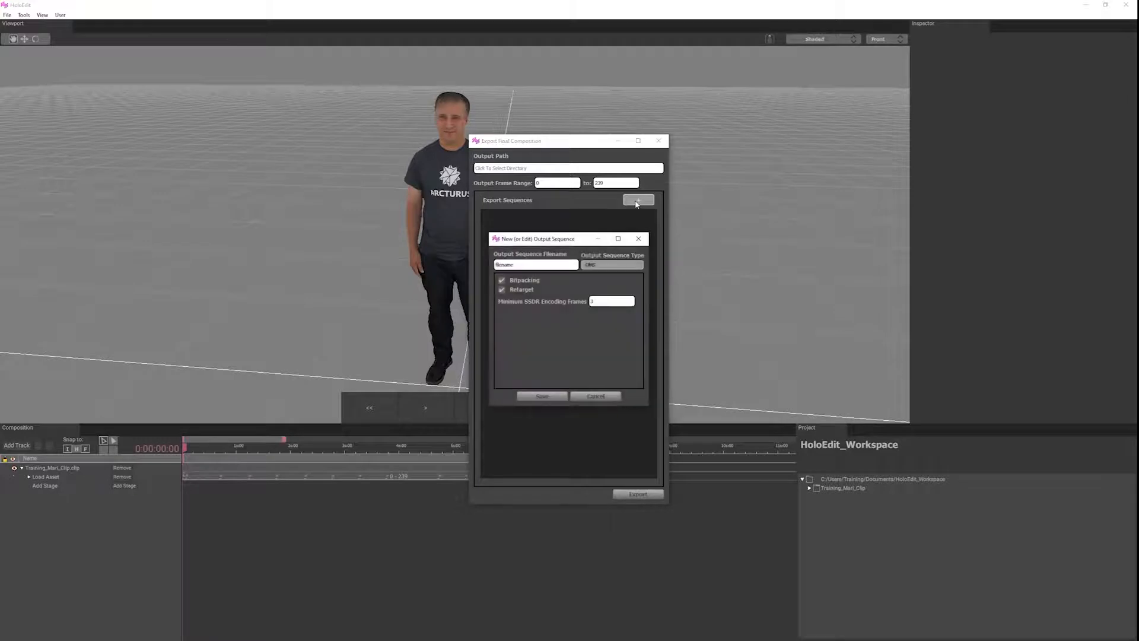
left_click(599, 264)
left_click(599, 311)
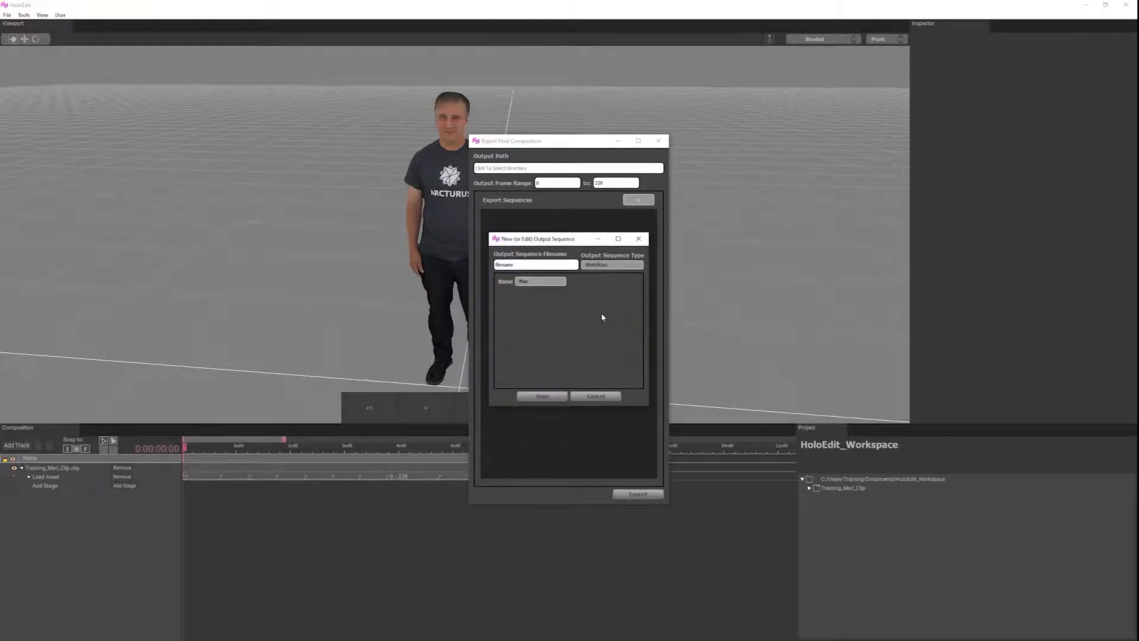
double_click(519, 265)
type("Mari_Sourcefiles")
left_click(542, 395)
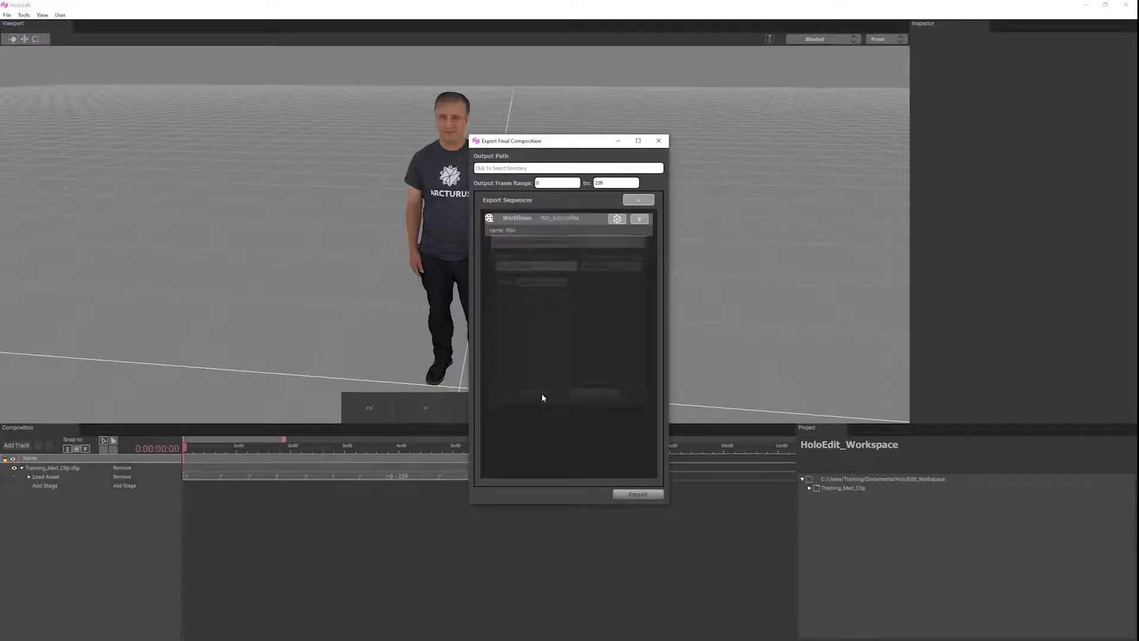
Step: For the export's output path, create a folder named Workflows in Documents and open it
left_click(524, 170)
right_click(597, 292)
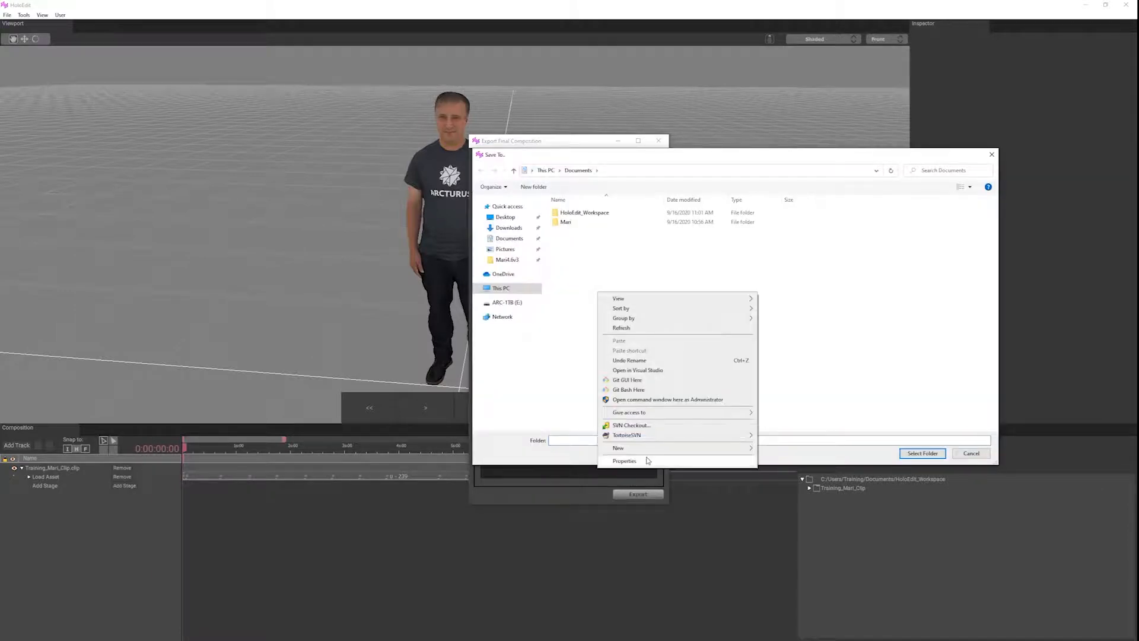
mouse_move(653, 448)
left_click(778, 450)
type("Workflows")
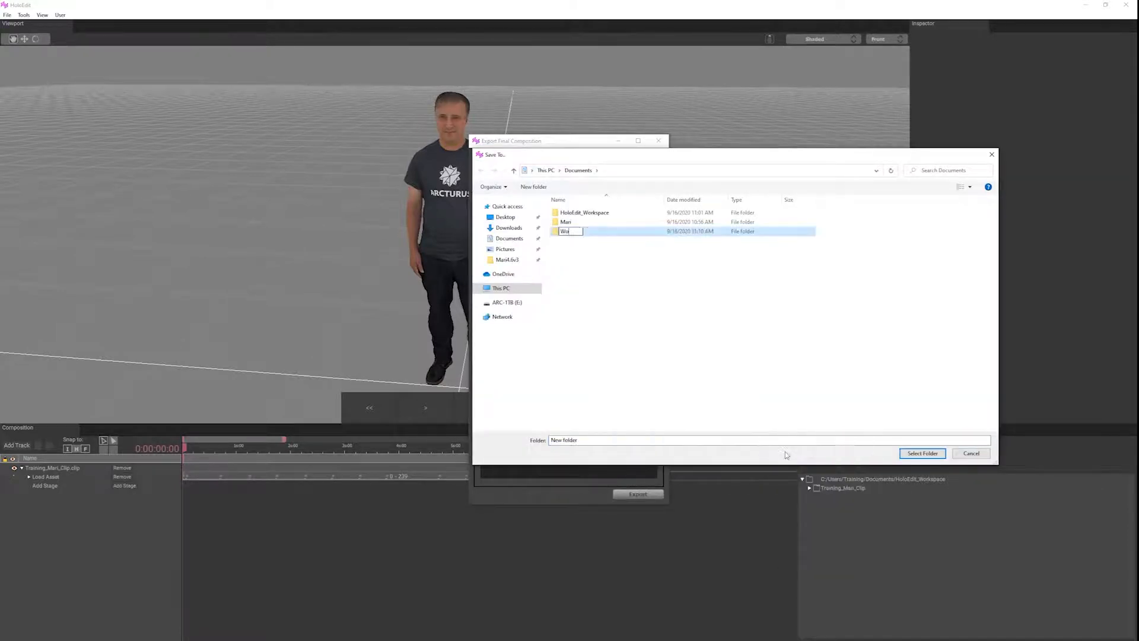
key("Return")
key("Return")
Step: Export the composition into a new folder named Mari_Workflow inside the Workflows folder
right_click(737, 254)
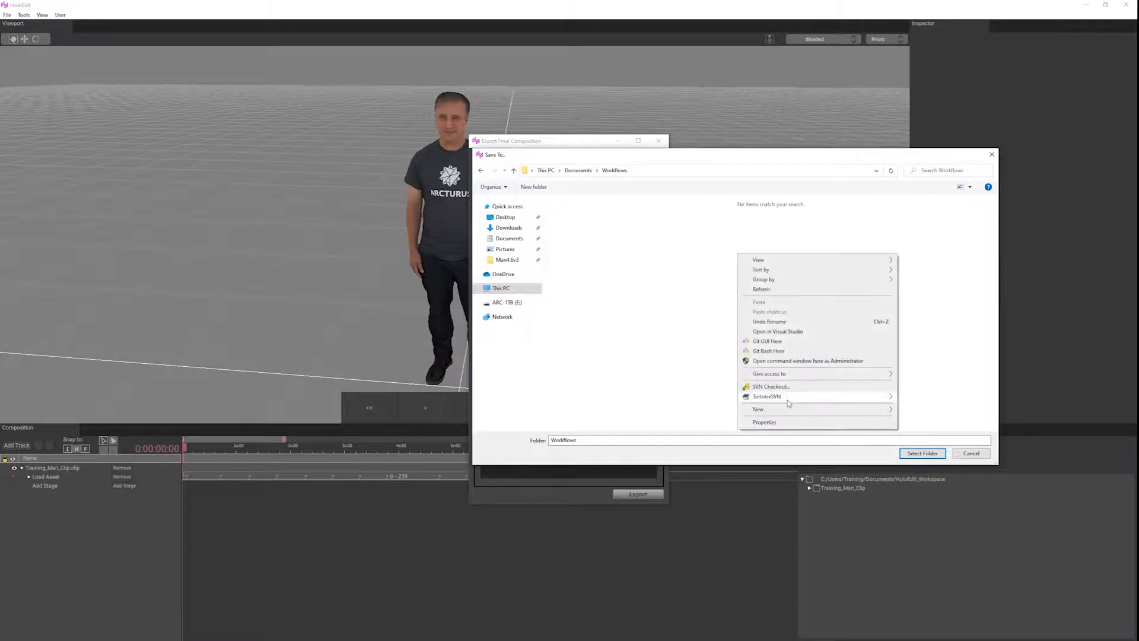
mouse_move(795, 409)
left_click(918, 410)
type("M")
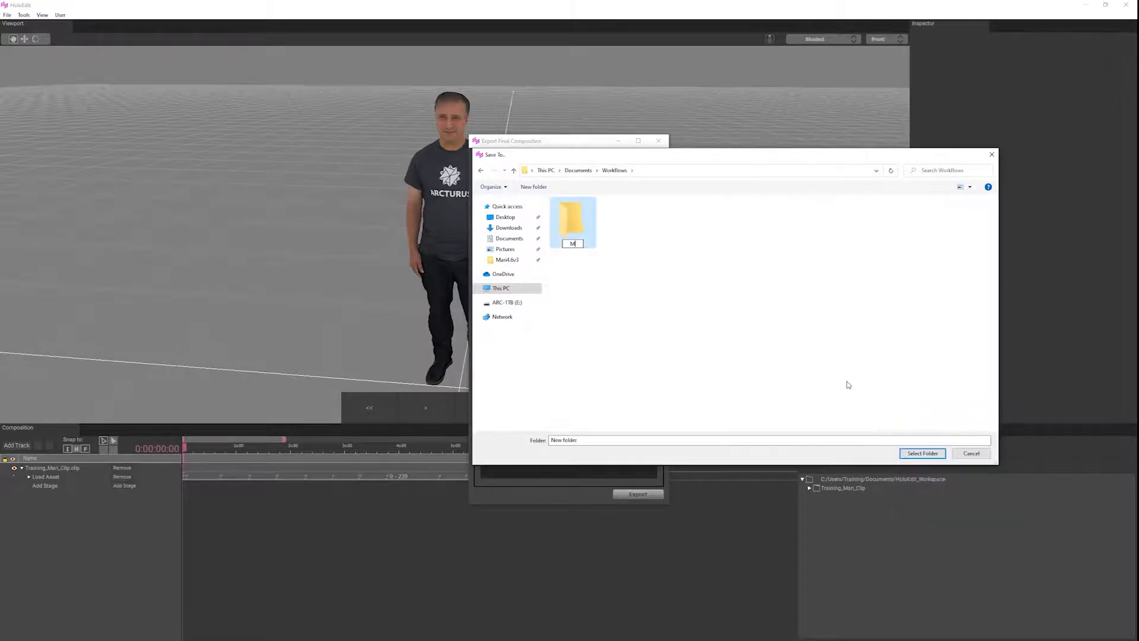
type("ari_Workflow")
key("Return")
left_click(921, 453)
left_click(636, 494)
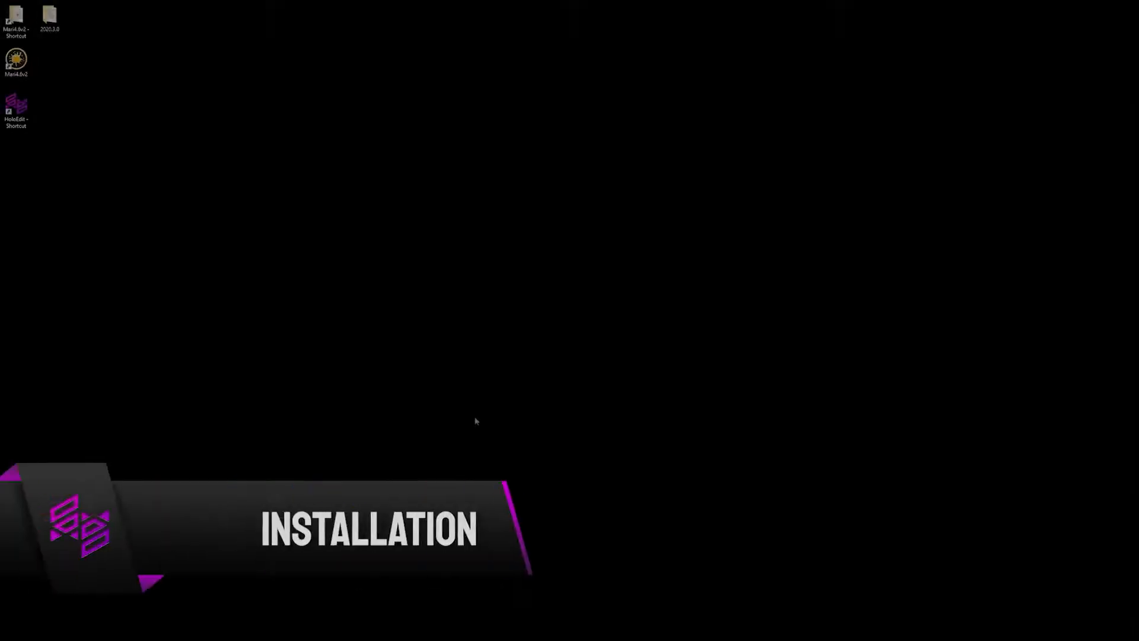
Step: Copy the Scripts folder from the Tools\Mari folder of the 2020.3.0 package on the desktop
double_click(49, 16)
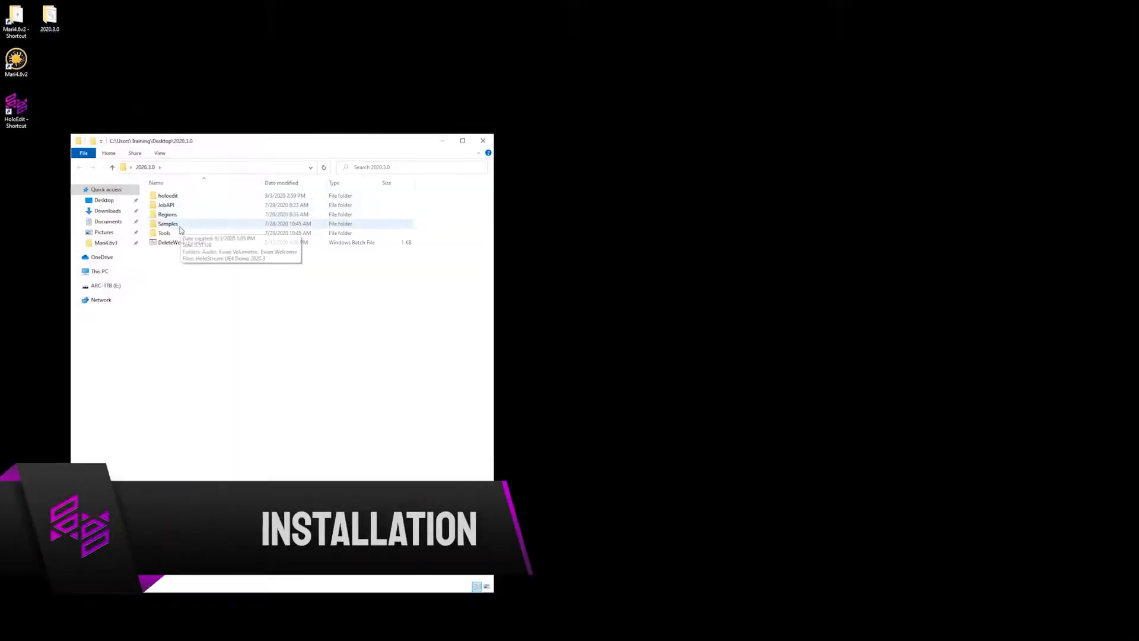
double_click(176, 234)
double_click(181, 196)
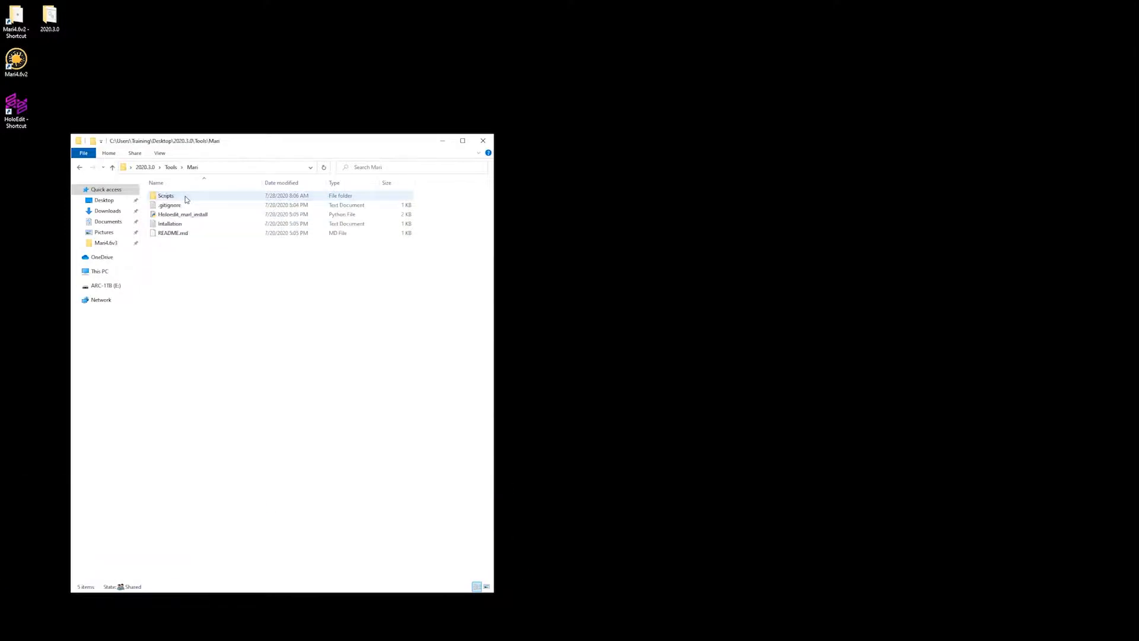
left_click(172, 198)
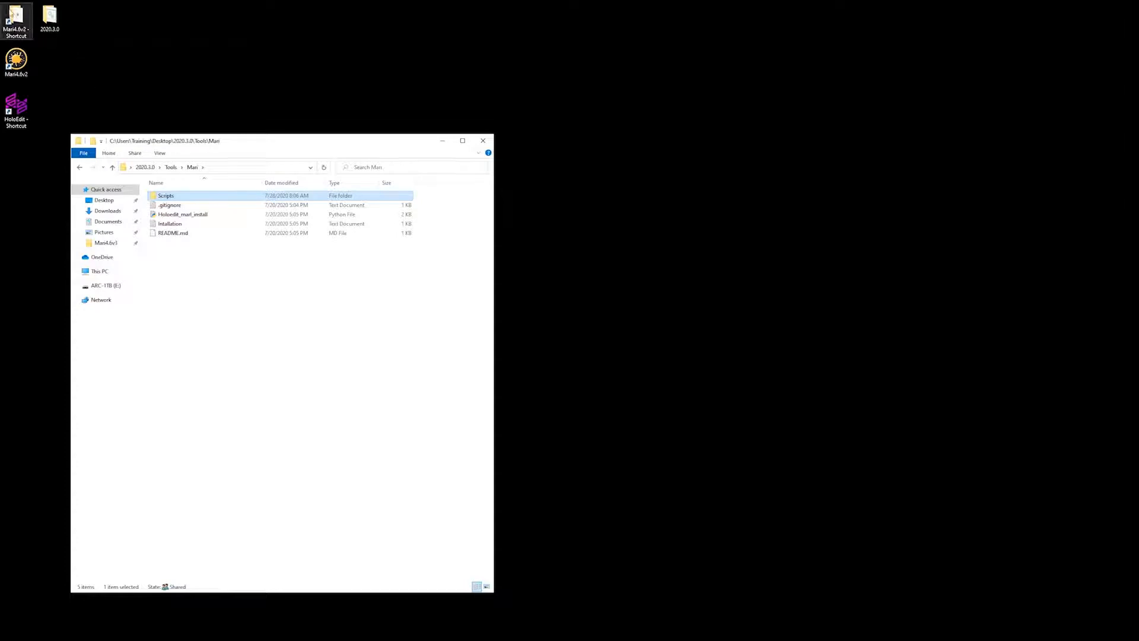
Step: Paste the Scripts folder into C:\Program Files\Mari4.6v2\Bundle\Media, replacing the existing files and granting administrator permission
double_click(13, 16)
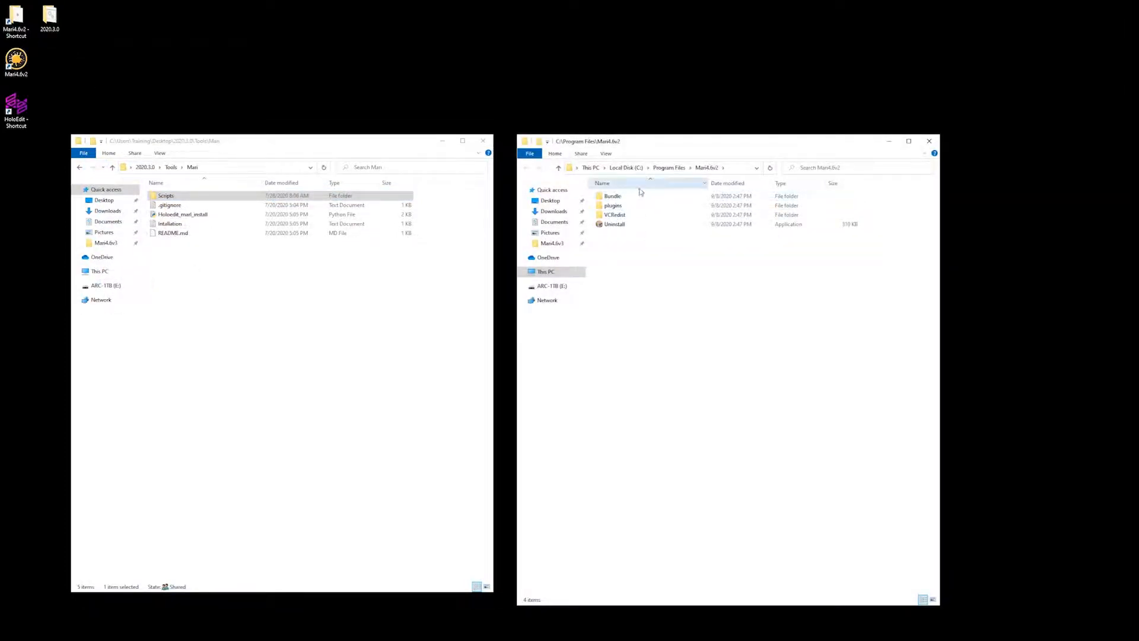
left_click(740, 168)
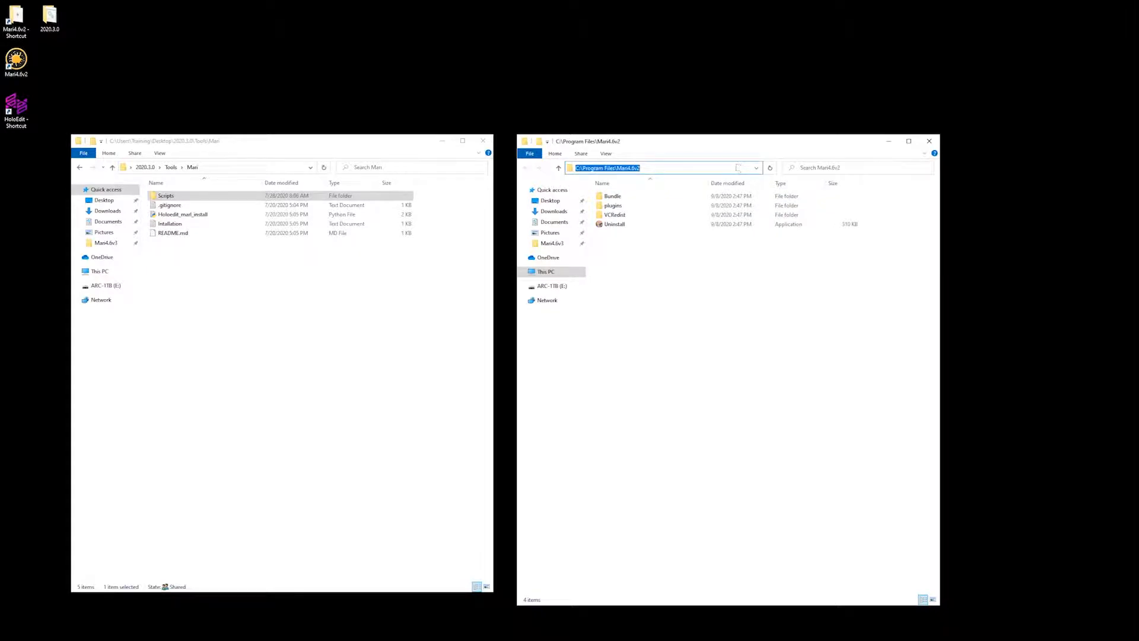
left_click(668, 263)
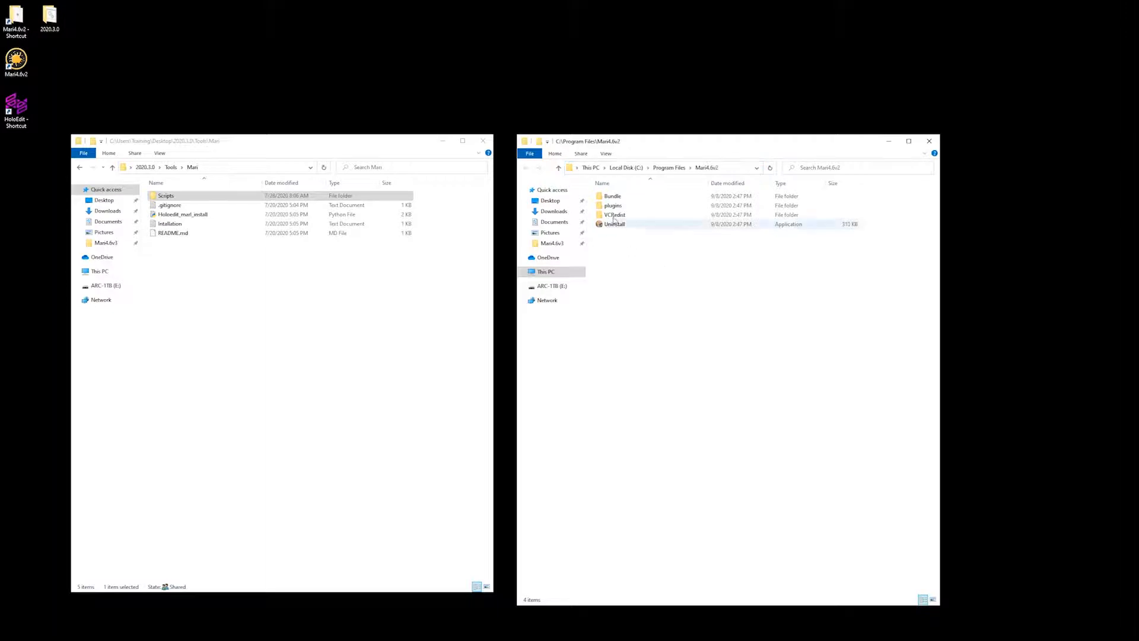
double_click(613, 197)
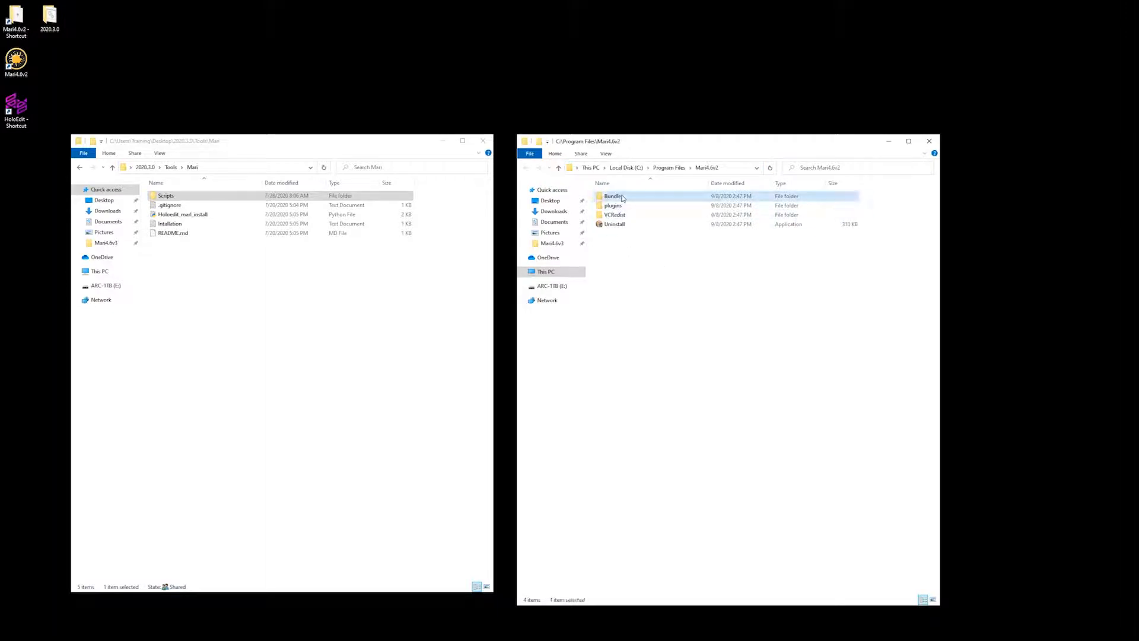
double_click(611, 224)
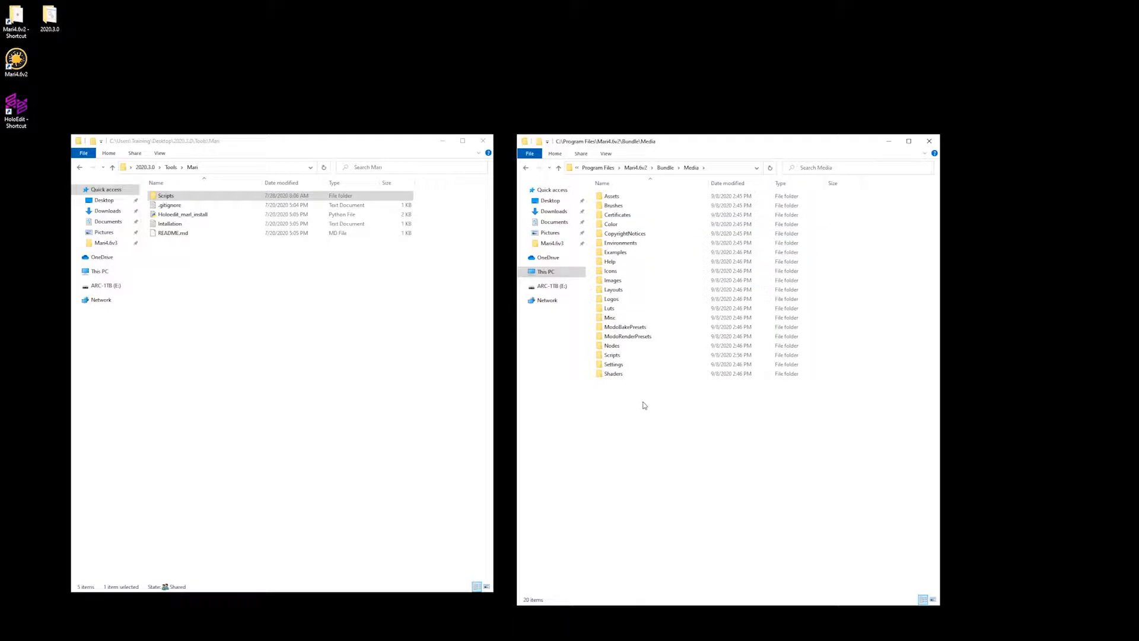
key("ctrl+v")
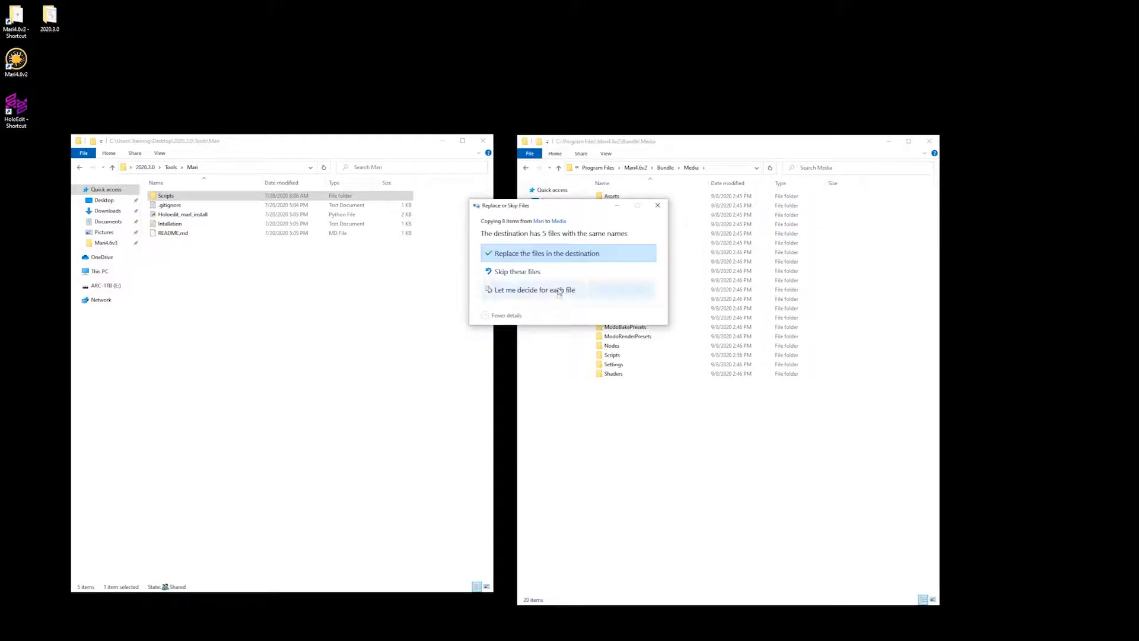
left_click(534, 252)
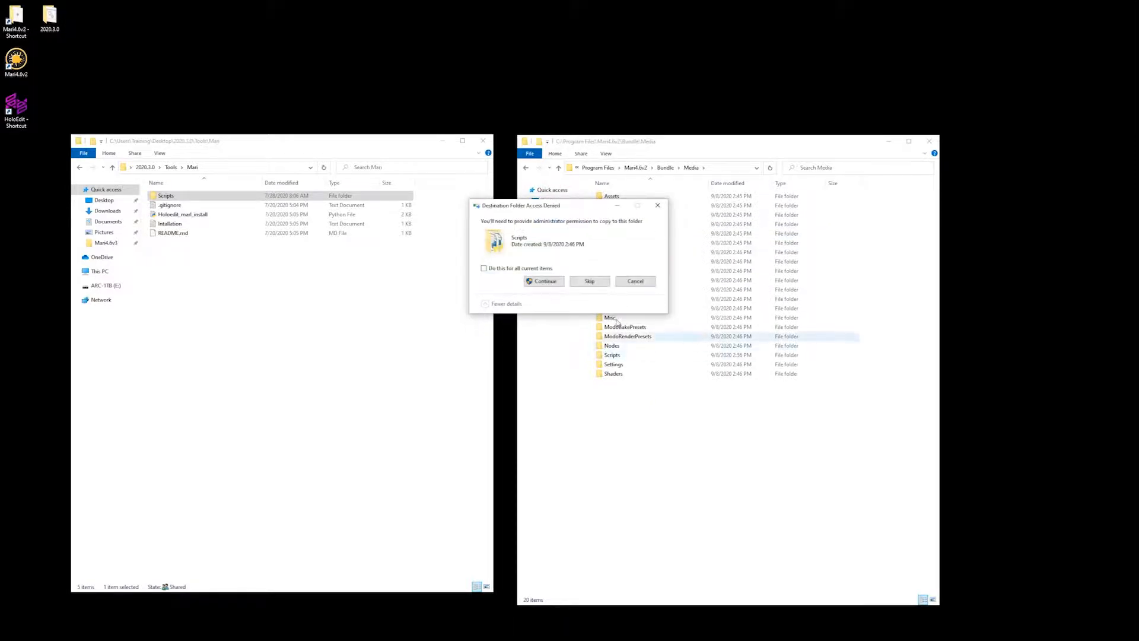
left_click(542, 279)
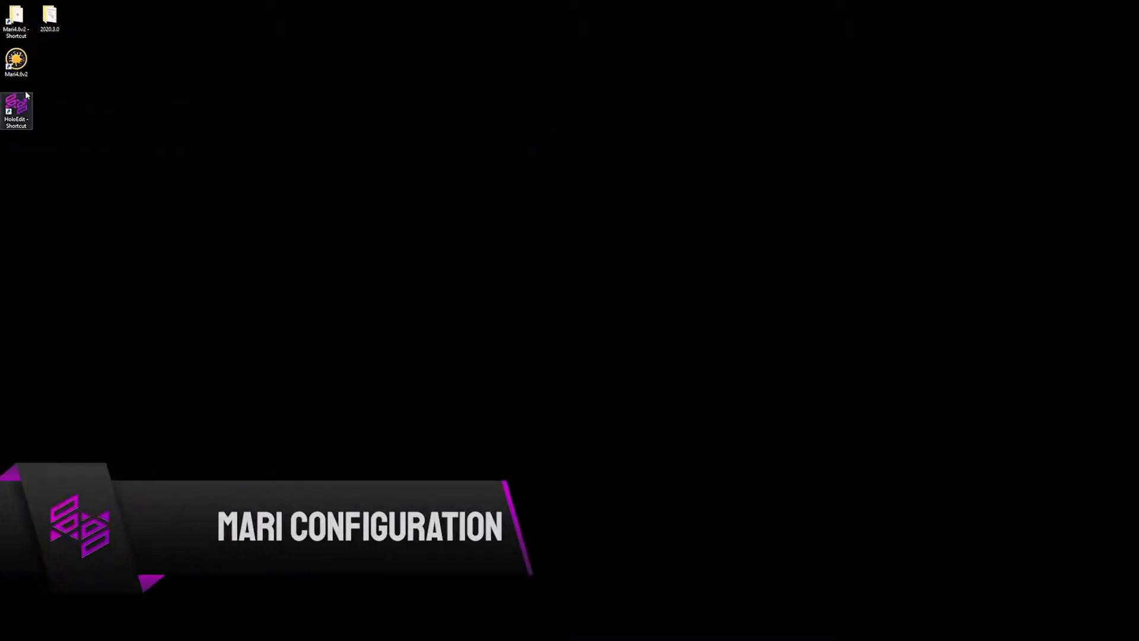
Step: Launch Mari 4.6v2 and set the projection Bake Behavior to ClearOnly in the painting settings
double_click(16, 66)
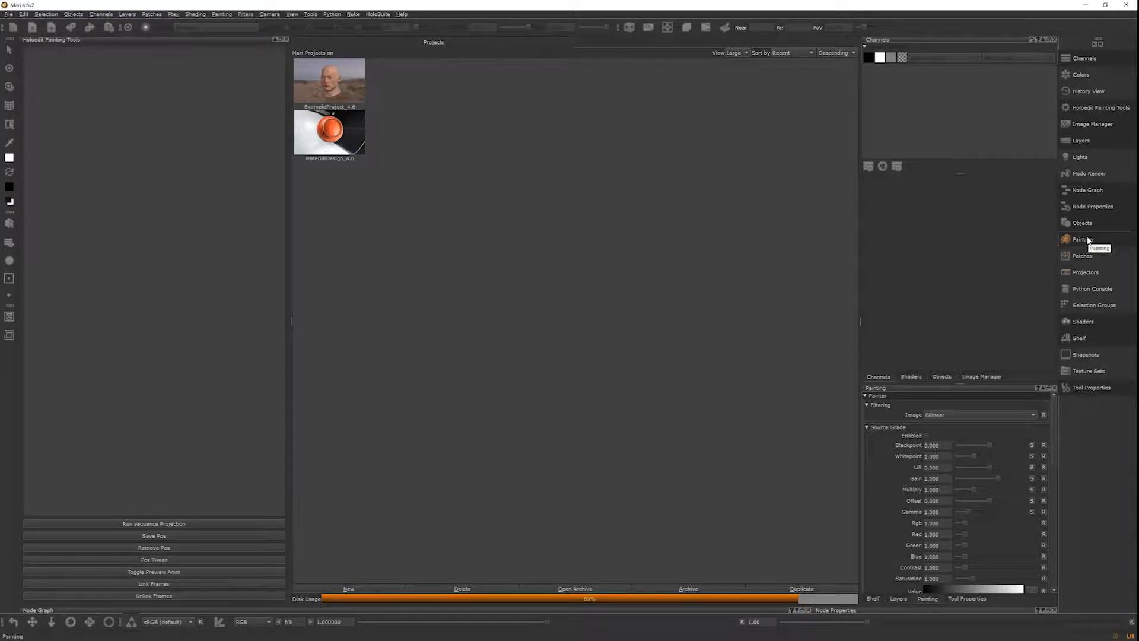
scroll(883, 481, "down", 3)
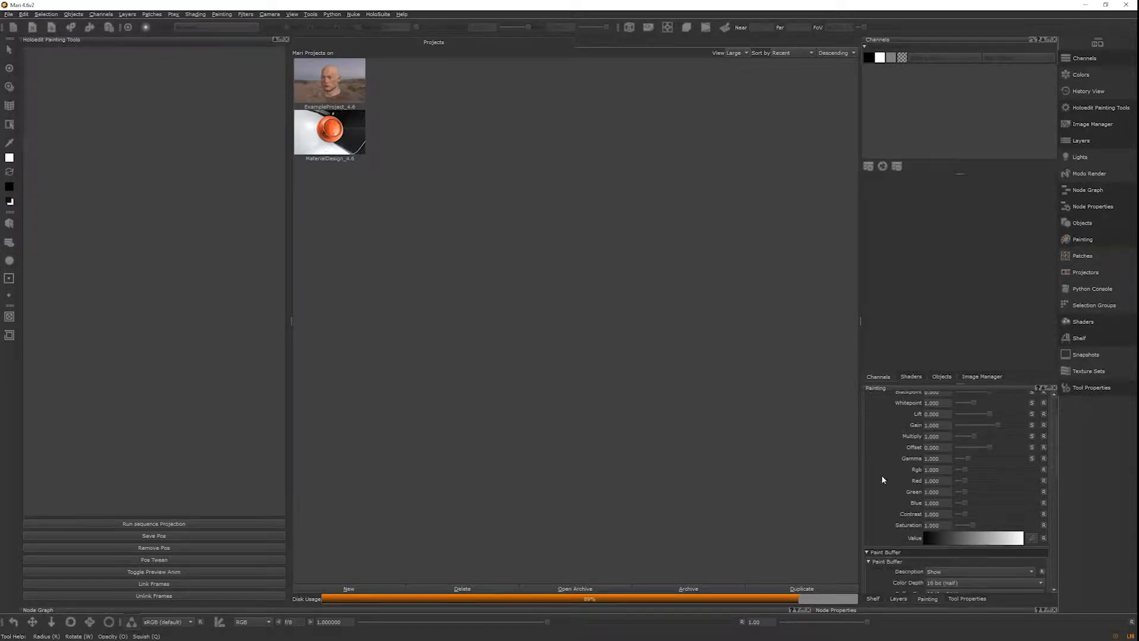
scroll(882, 480, "down", 3)
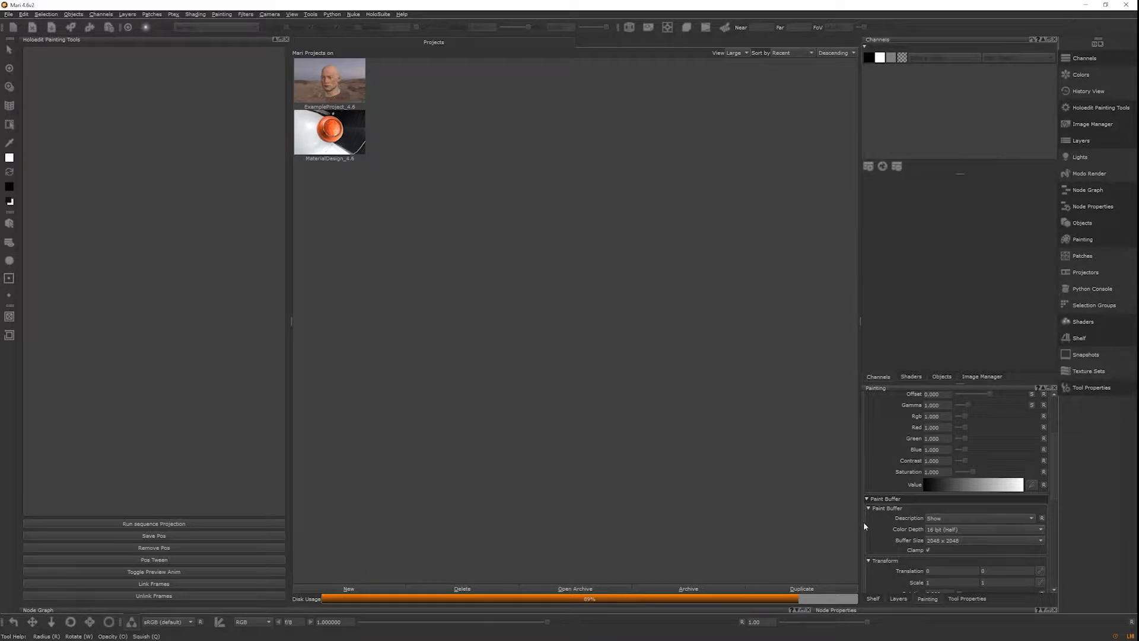
scroll(888, 516, "down", 5)
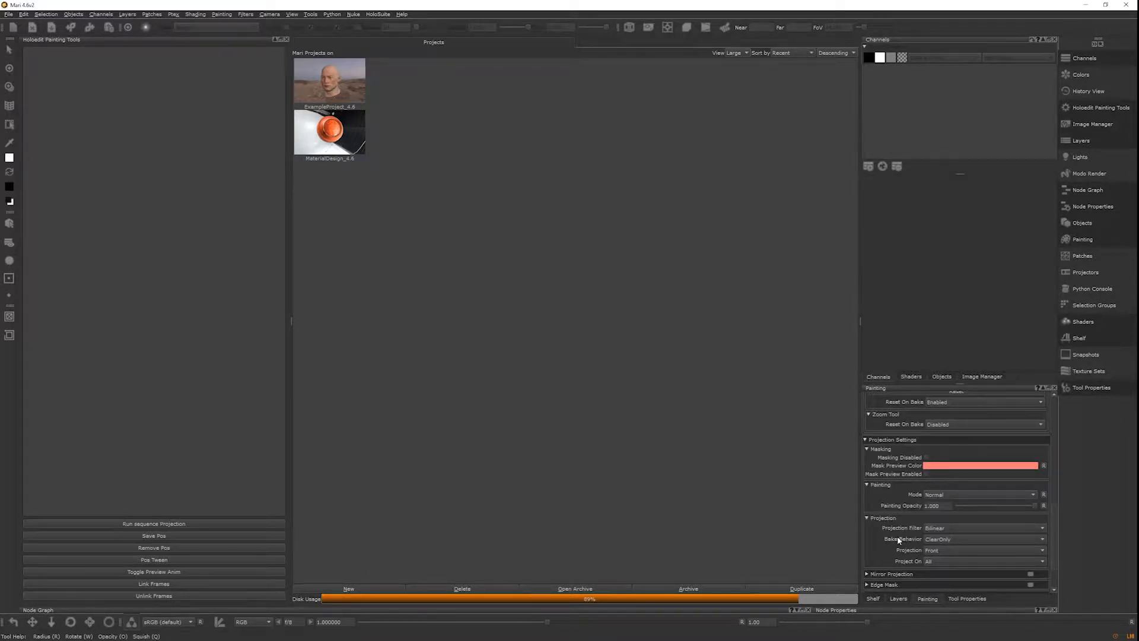
left_click(936, 539)
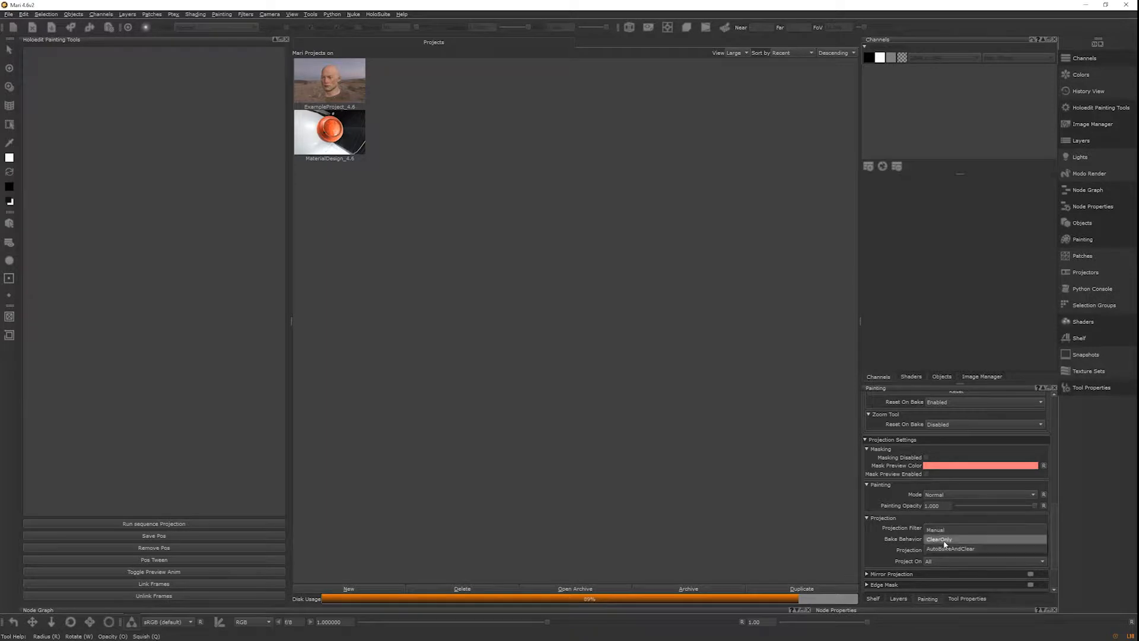
left_click(945, 540)
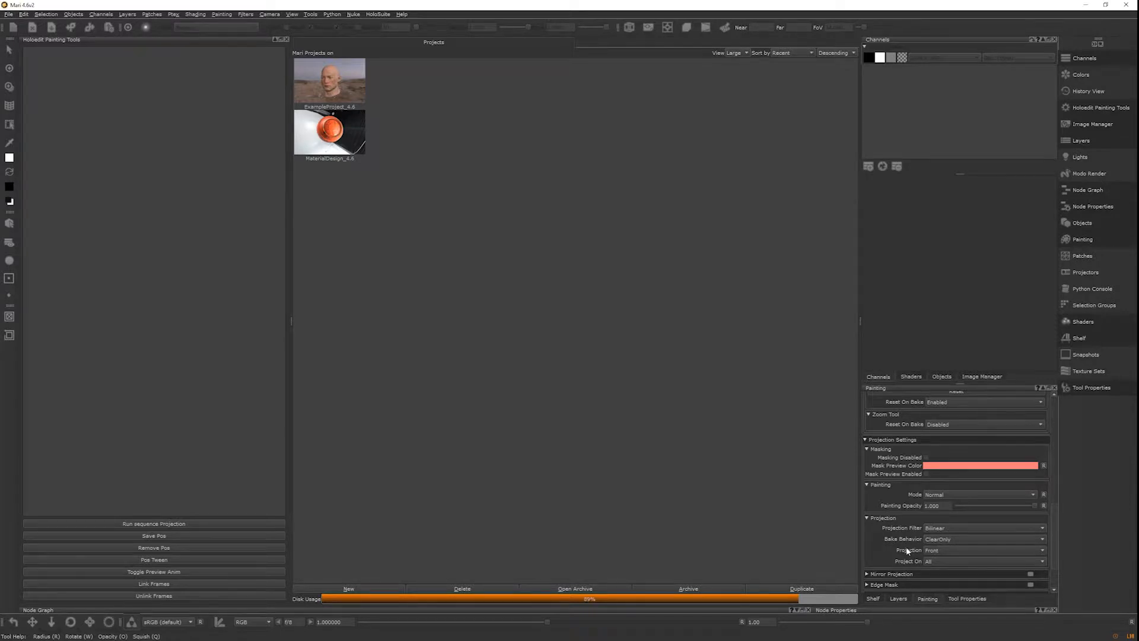
Step: Set the Virtual Texture type to Half in the GPU preferences, check the Navigation preferences and apply them
left_click(24, 14)
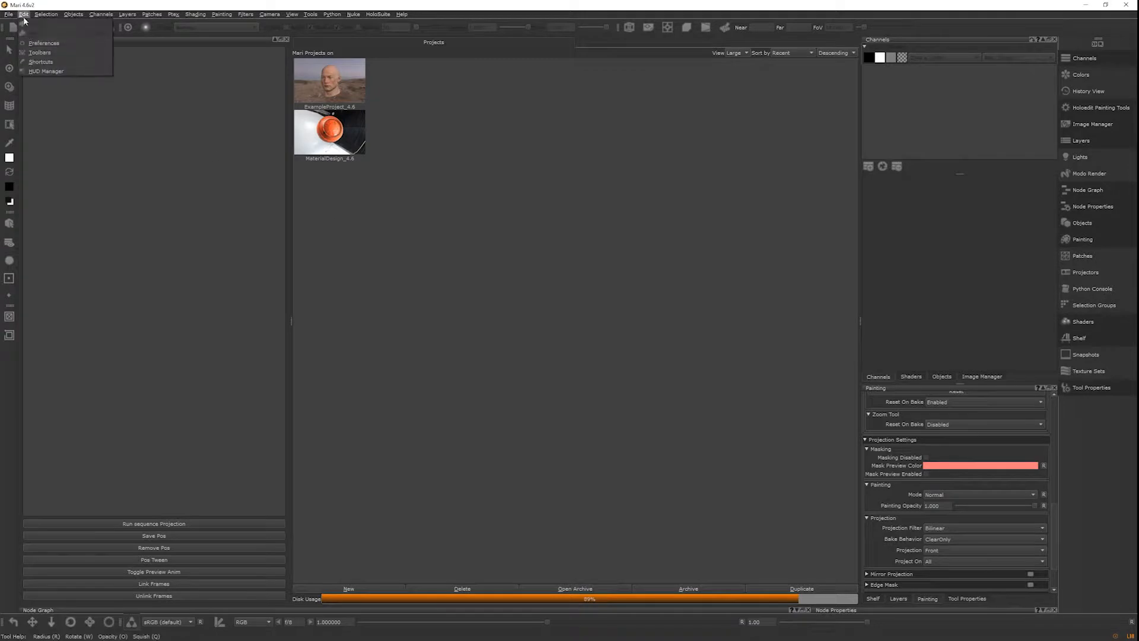
left_click(39, 43)
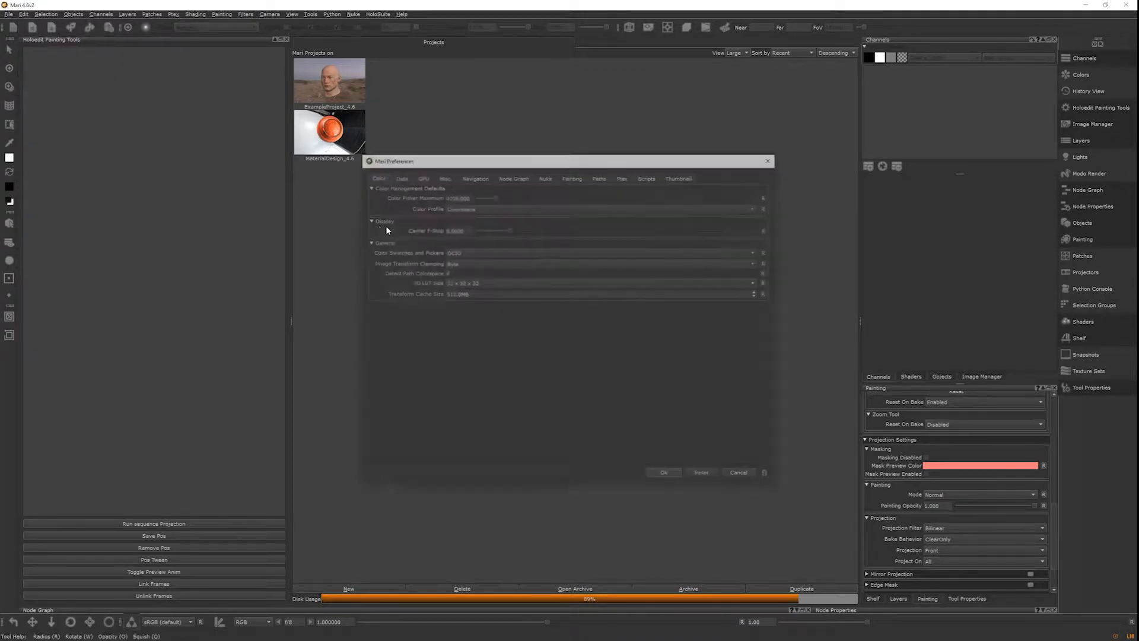
left_click(422, 177)
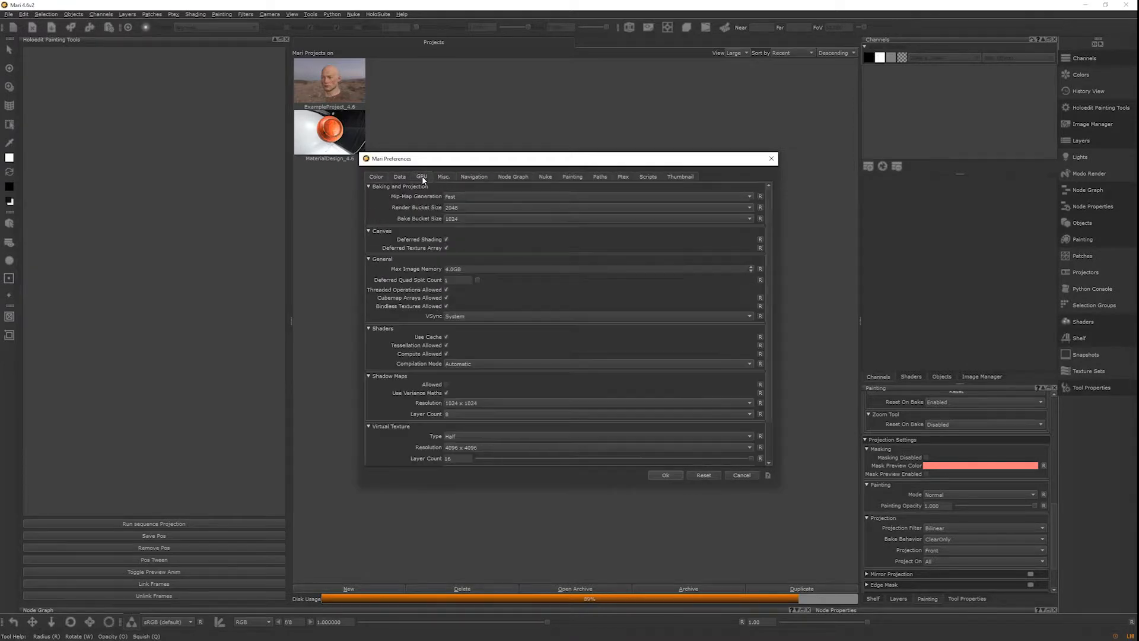
scroll(397, 368, "down", 2)
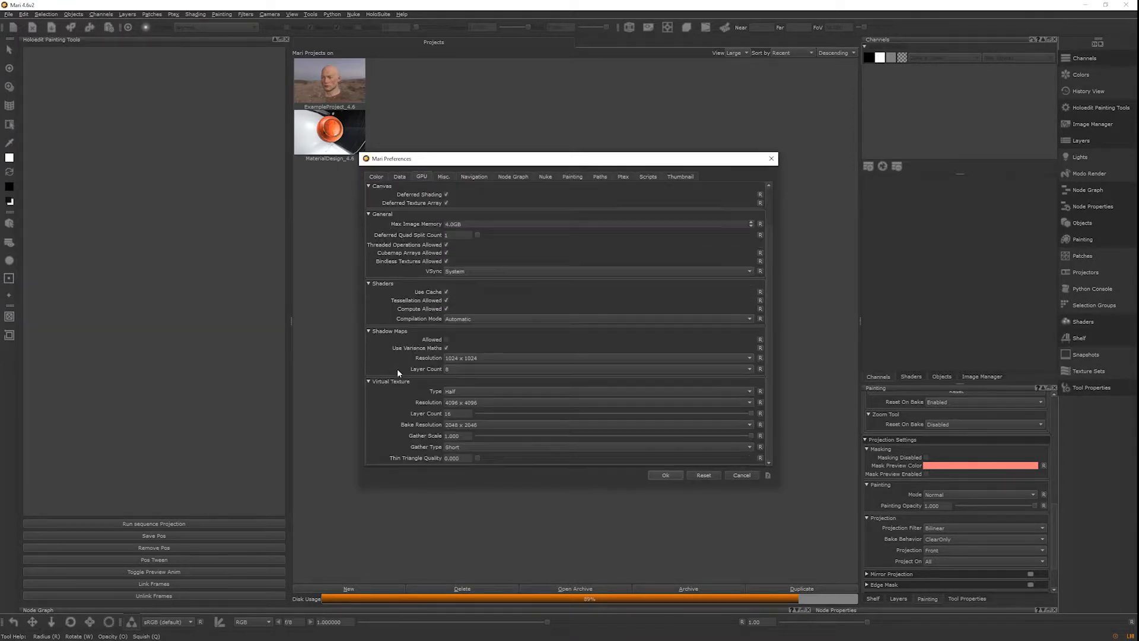
left_click(456, 392)
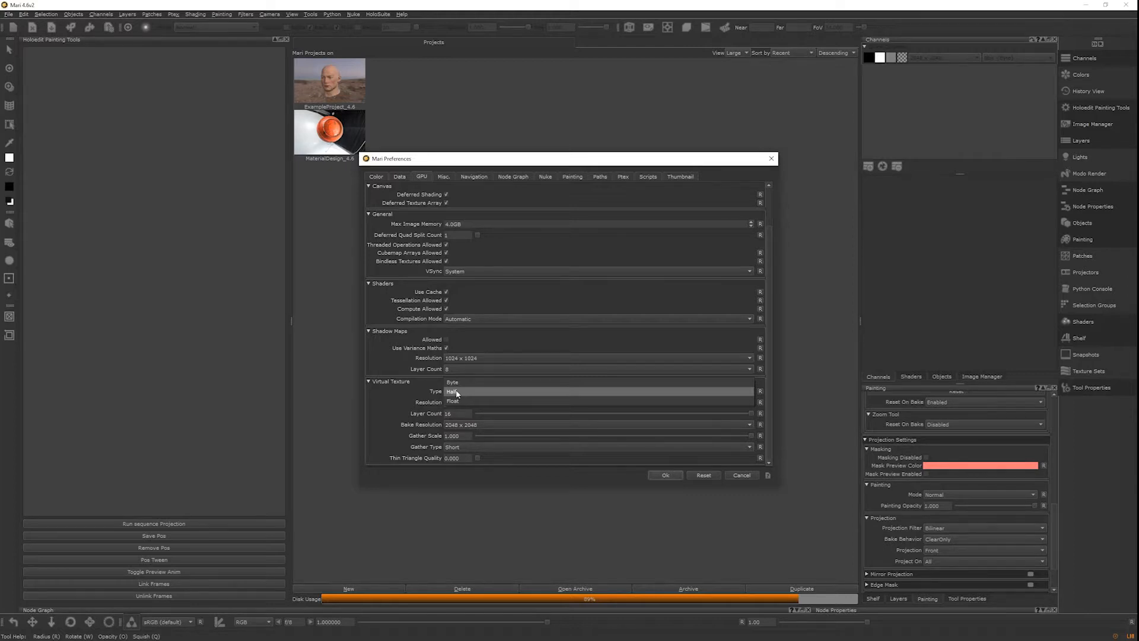
left_click(457, 392)
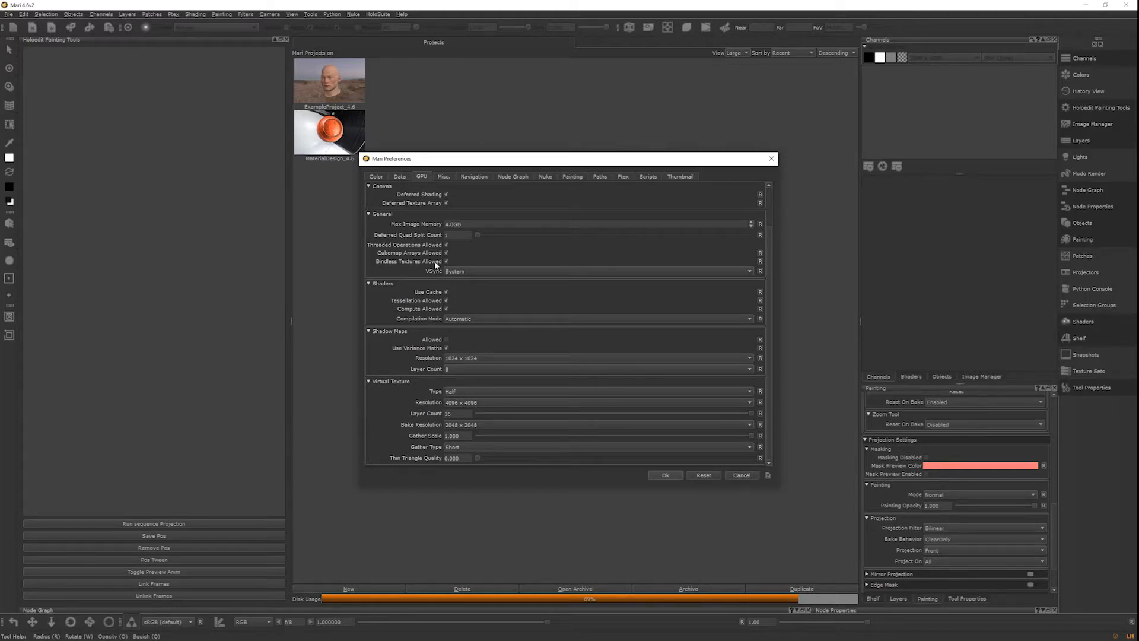
scroll(439, 269, "up", 2)
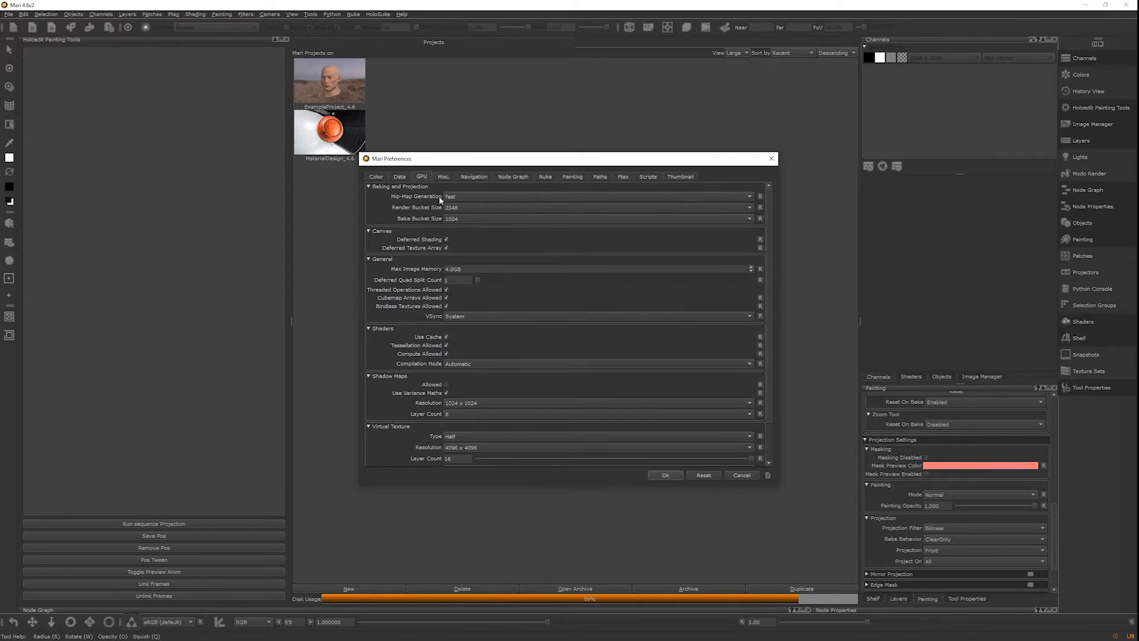
left_click(469, 178)
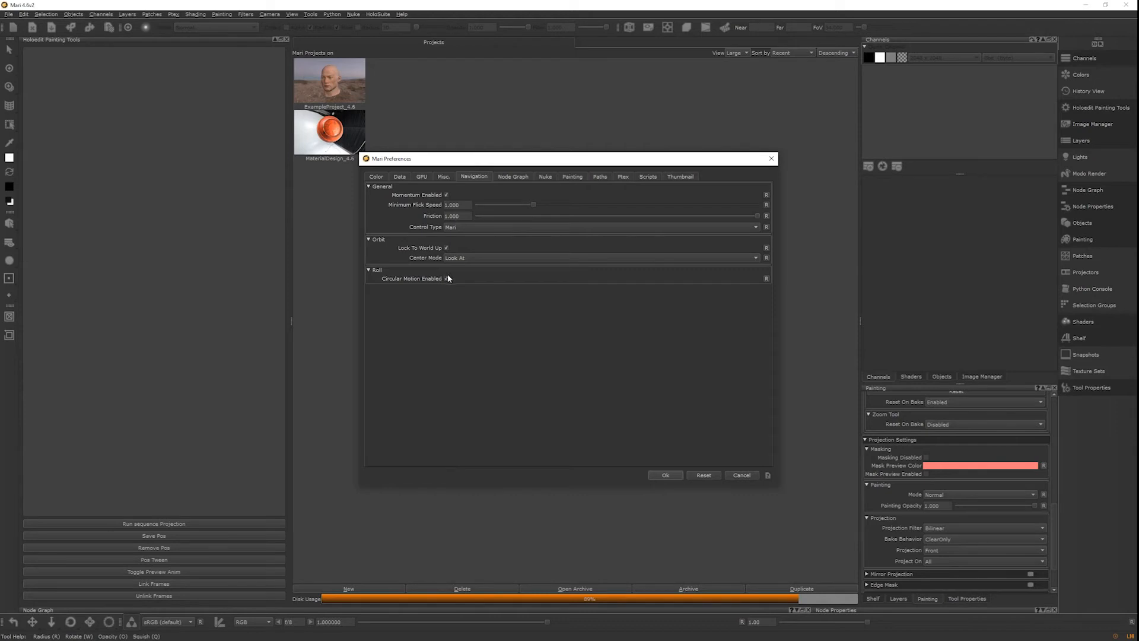
left_click(665, 475)
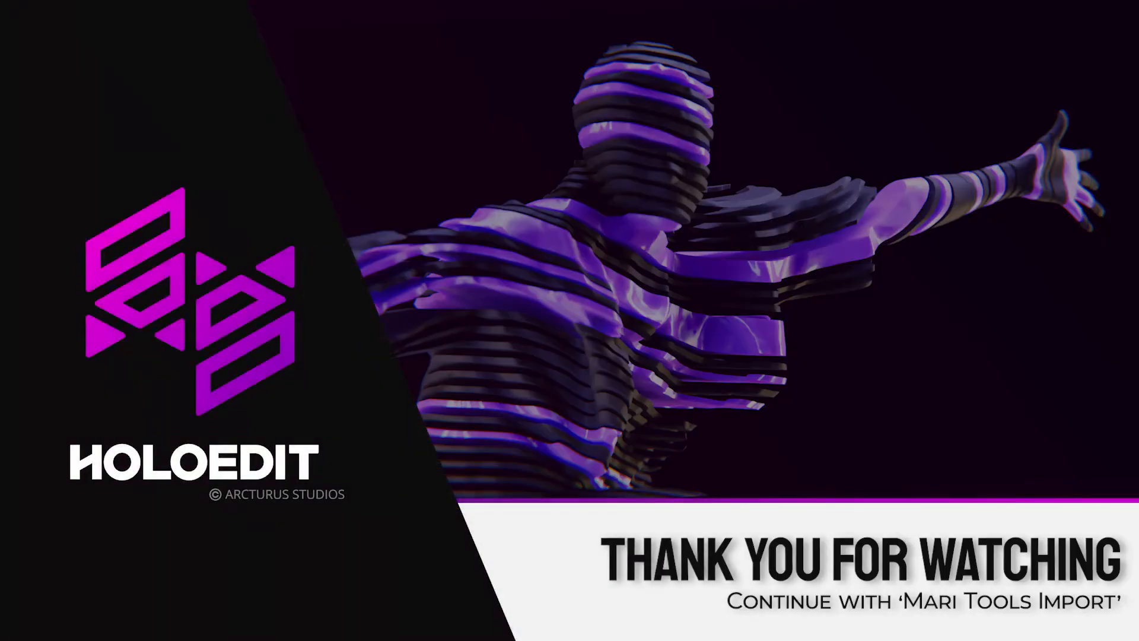